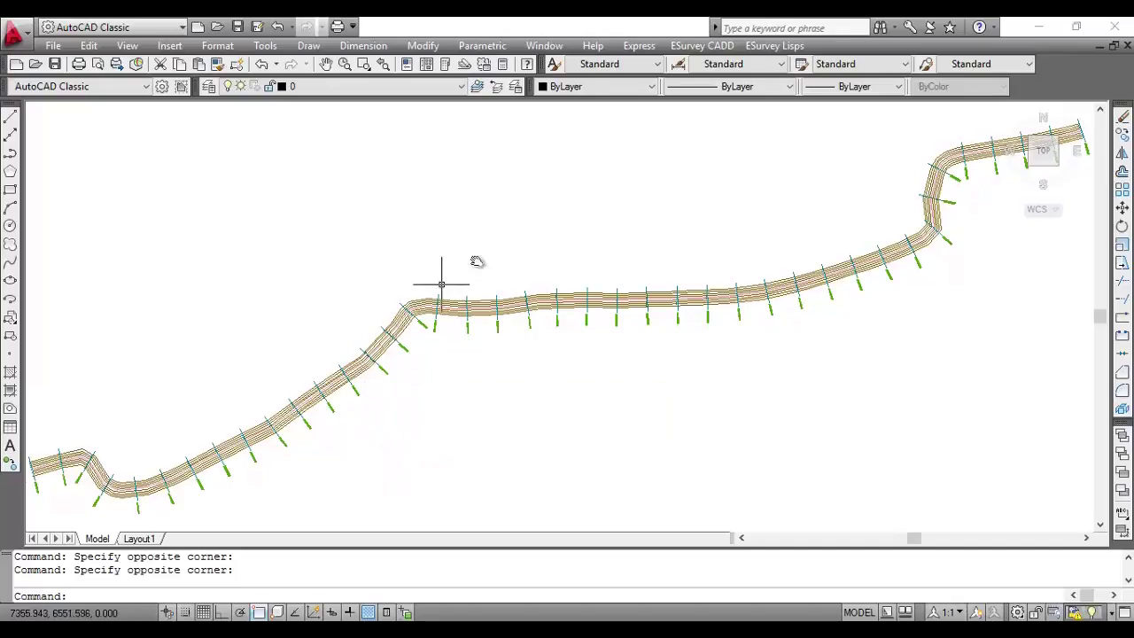
Scroll through the road drawing to check chainage labels from Ch. 10000 to 11000 M
{"action": "scroll", "coordinate": [278, 405], "scroll_direction": "up", "scroll_amount": 2}
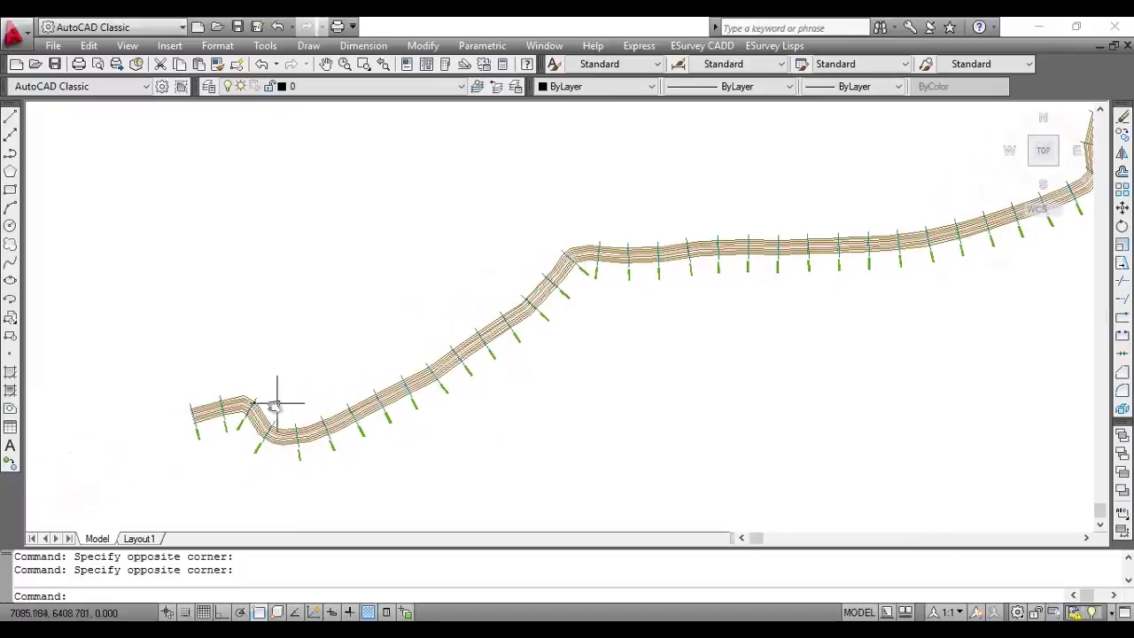
{"action": "scroll", "coordinate": [191, 442], "scroll_direction": "up", "scroll_amount": 5}
{"action": "scroll", "coordinate": [270, 459], "scroll_direction": "up", "scroll_amount": 3}
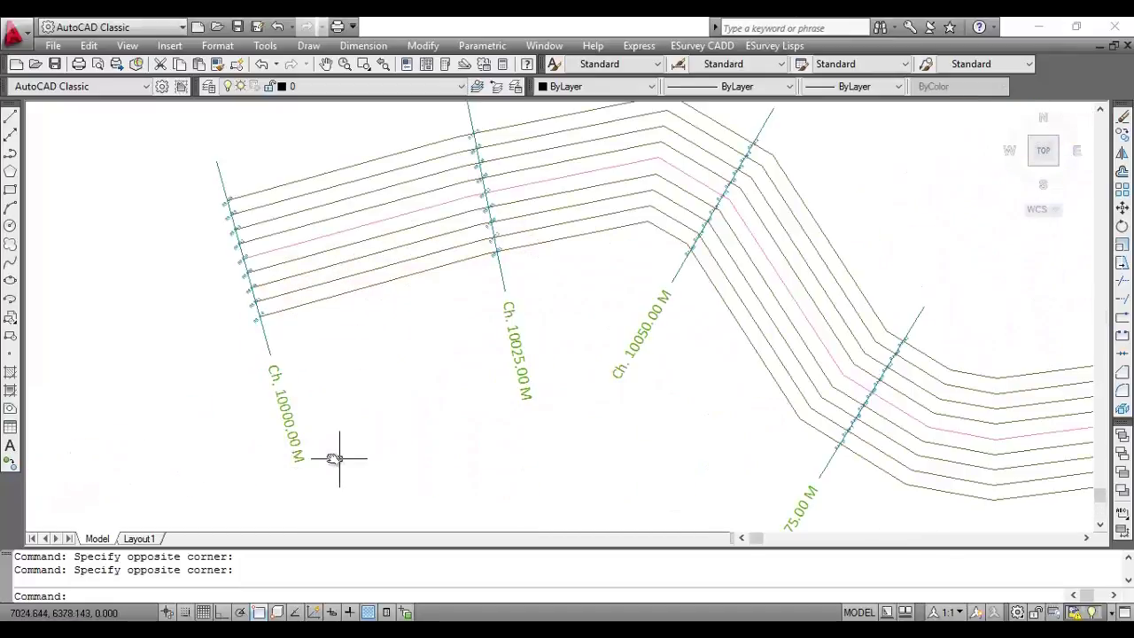
{"action": "scroll", "coordinate": [301, 434], "scroll_direction": "up", "scroll_amount": 3}
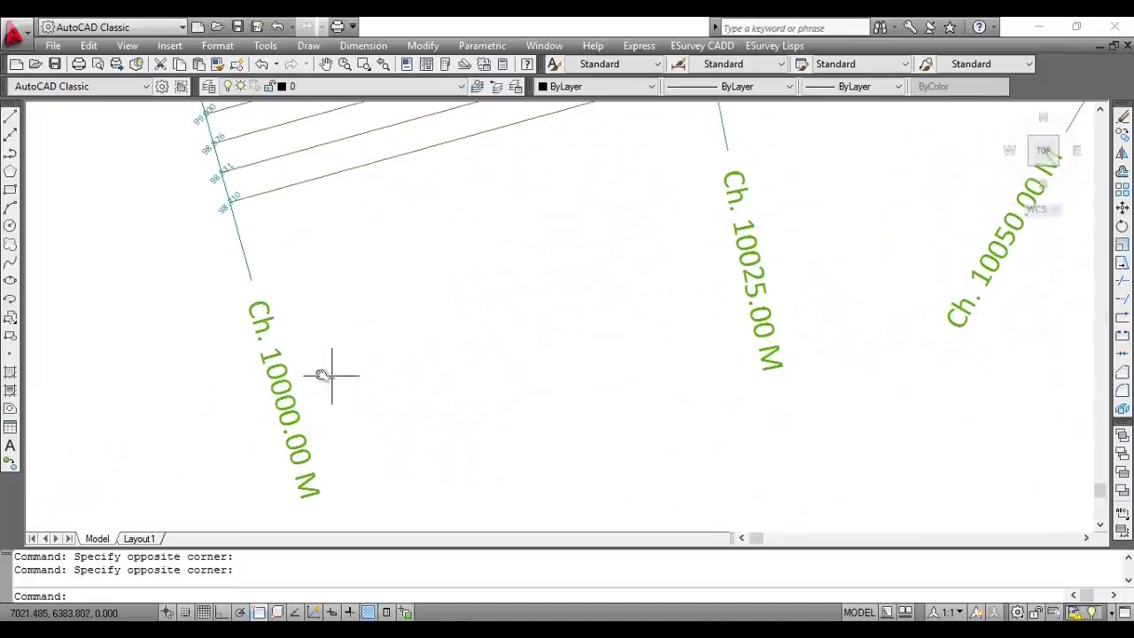
{"action": "scroll", "coordinate": [325, 375], "scroll_direction": "down", "scroll_amount": 4}
{"action": "scroll", "coordinate": [317, 380], "scroll_direction": "up", "scroll_amount": 2}
{"action": "scroll", "coordinate": [236, 367], "scroll_direction": "down", "scroll_amount": 5}
{"action": "scroll", "coordinate": [222, 369], "scroll_direction": "down", "scroll_amount": 2}
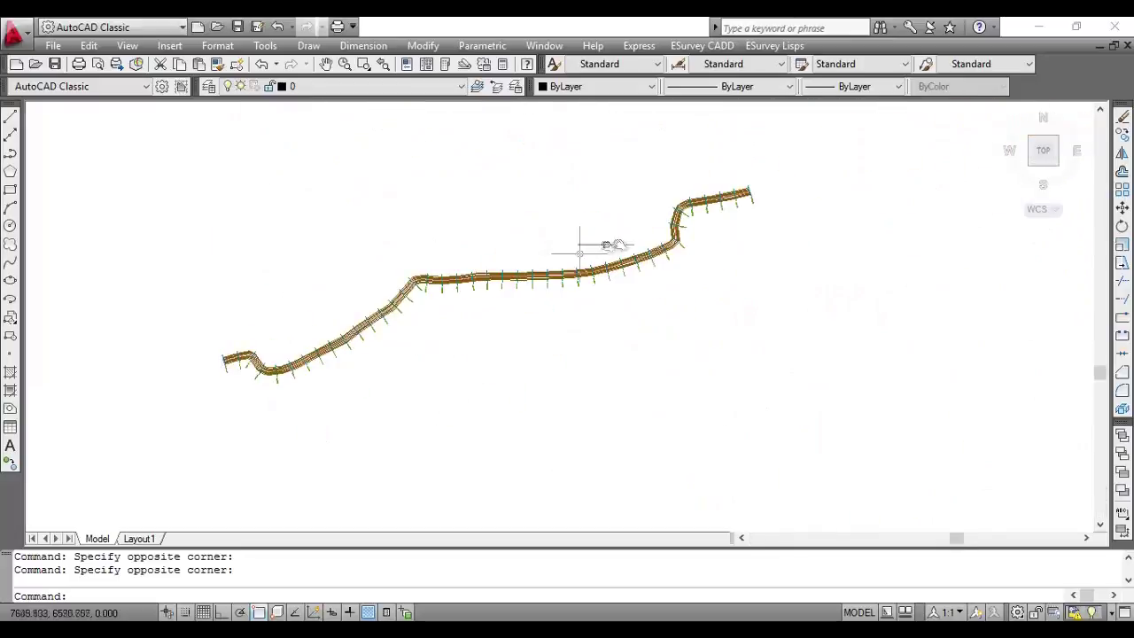
{"action": "scroll", "coordinate": [748, 202], "scroll_direction": "up", "scroll_amount": 2}
{"action": "scroll", "coordinate": [748, 202], "scroll_direction": "up", "scroll_amount": 2}
{"action": "scroll", "coordinate": [759, 152], "scroll_direction": "up", "scroll_amount": 3}
Zoom to extents and start the CSA cross-section export with the default box width
{"action": "type", "text": "ze"}
{"action": "key", "text": "Return"}
{"action": "type", "text": "csa"}
{"action": "key", "text": "Return"}
{"action": "key", "text": "Return"}
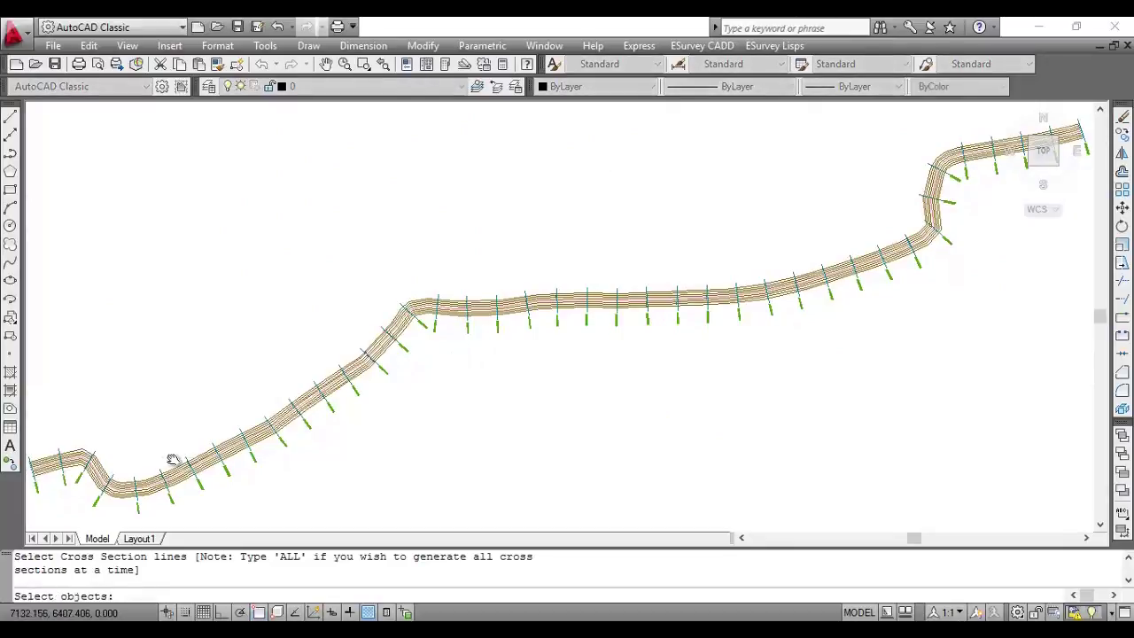
{"action": "key", "text": "Return"}
{"action": "key", "text": "Return"}
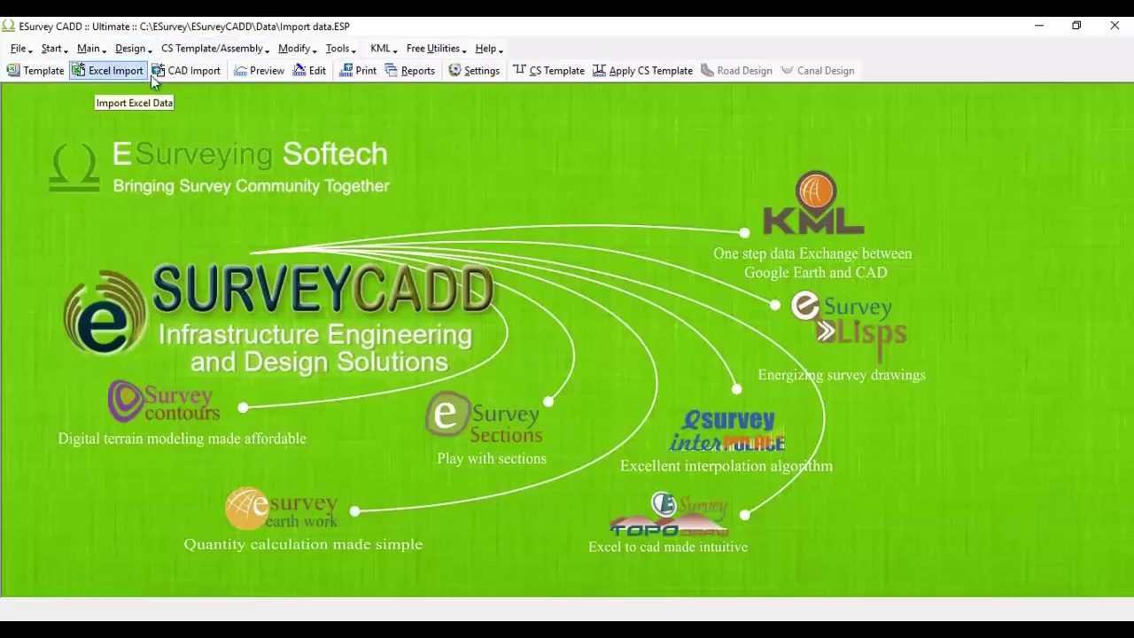
Read the CAD cross-sections into the porting zone, replacing existing data (41 sections, 378 levels)
{"action": "left_click", "coordinate": [174, 76]}
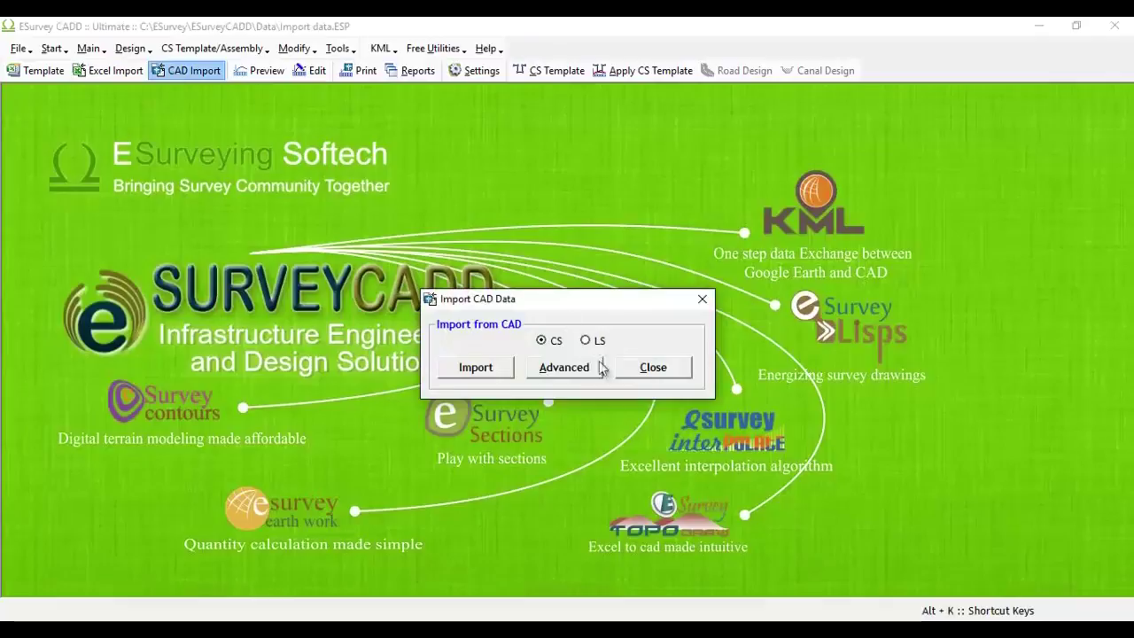
{"action": "left_click", "coordinate": [577, 370]}
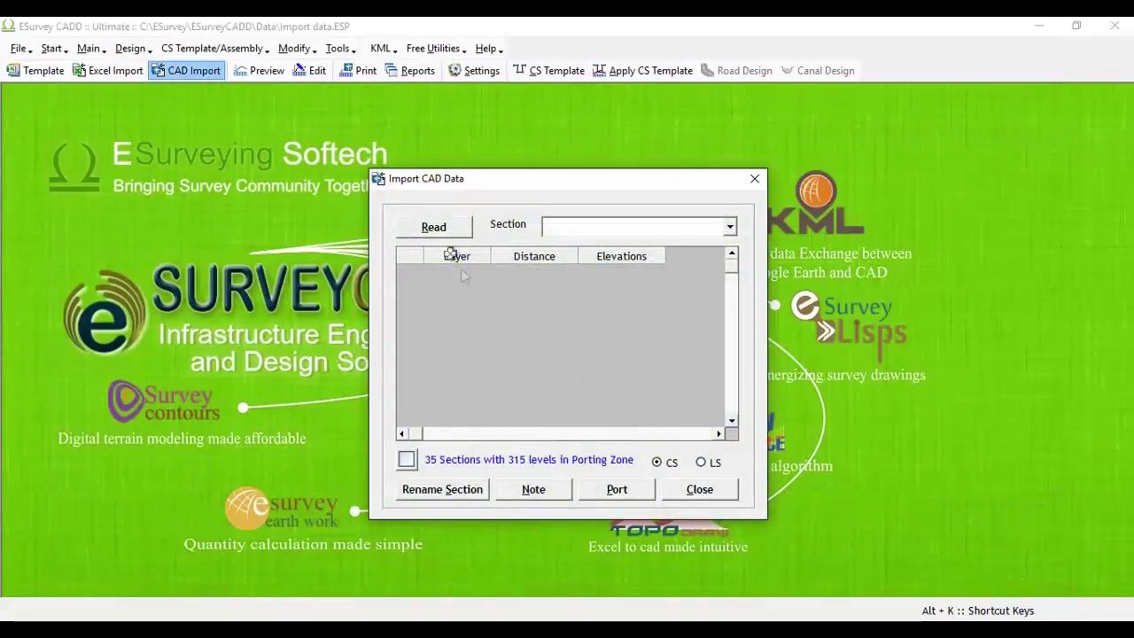
{"action": "left_click", "coordinate": [443, 232]}
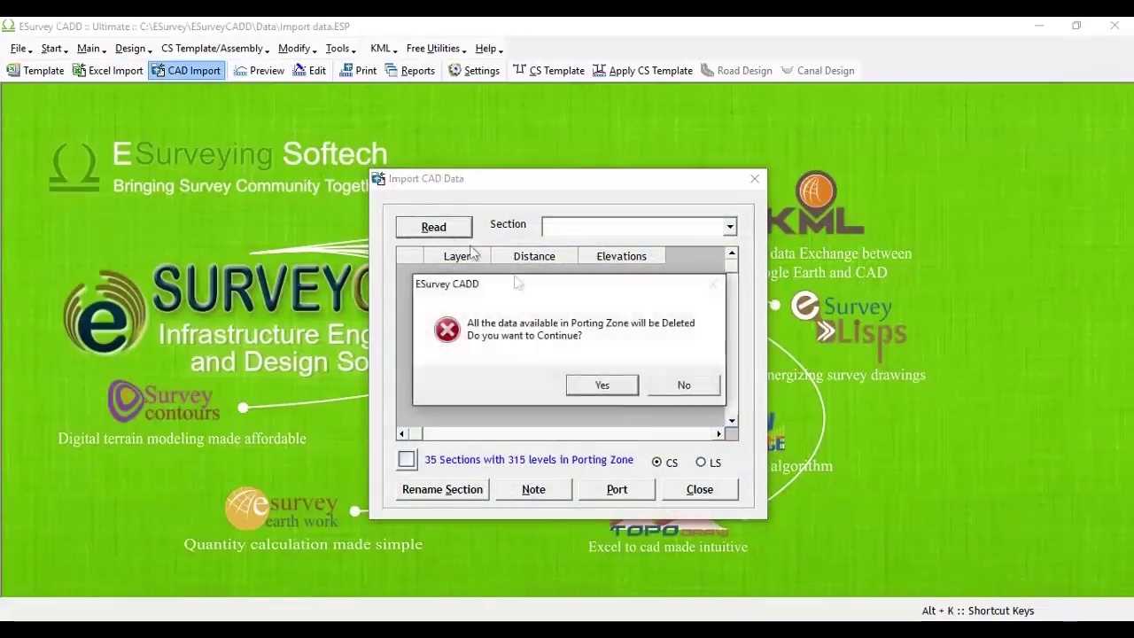
{"action": "left_click", "coordinate": [593, 386]}
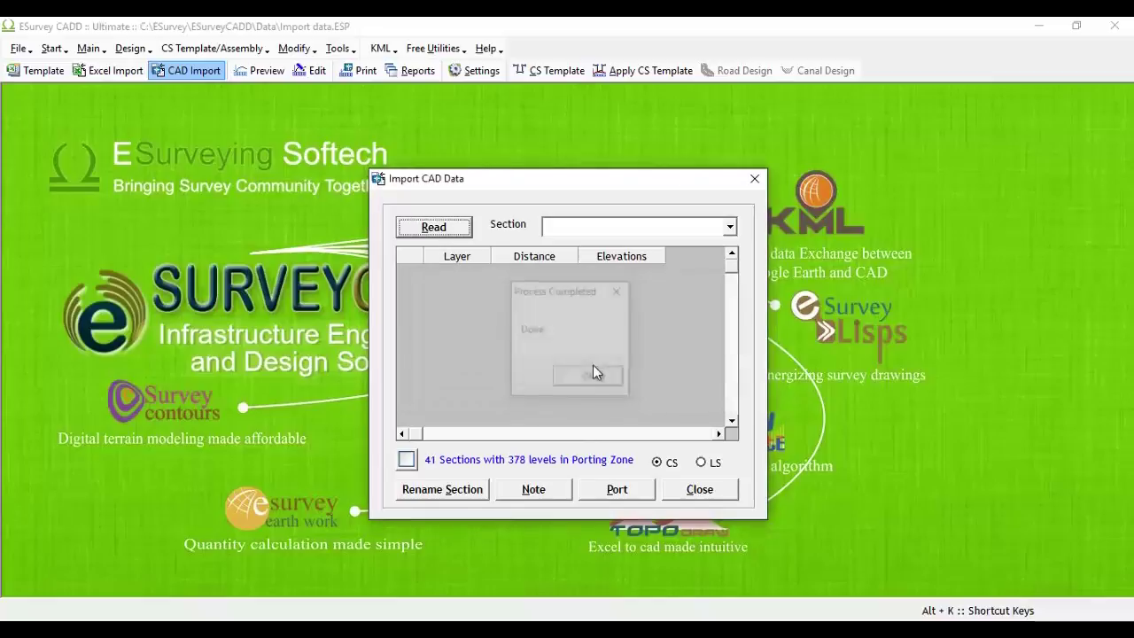
Check the levels of sections 75 and 0 in the imported section list
{"action": "left_click", "coordinate": [626, 234]}
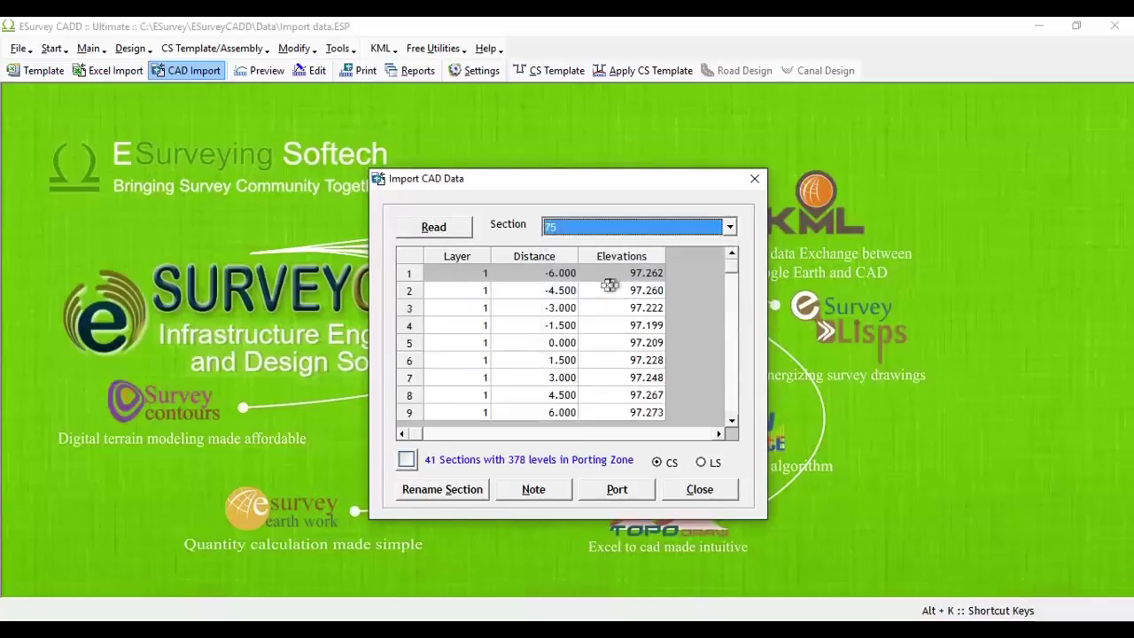
{"action": "left_click", "coordinate": [621, 230]}
{"action": "scroll", "coordinate": [577, 254], "scroll_direction": "up", "scroll_amount": 1}
{"action": "left_click", "coordinate": [576, 246]}
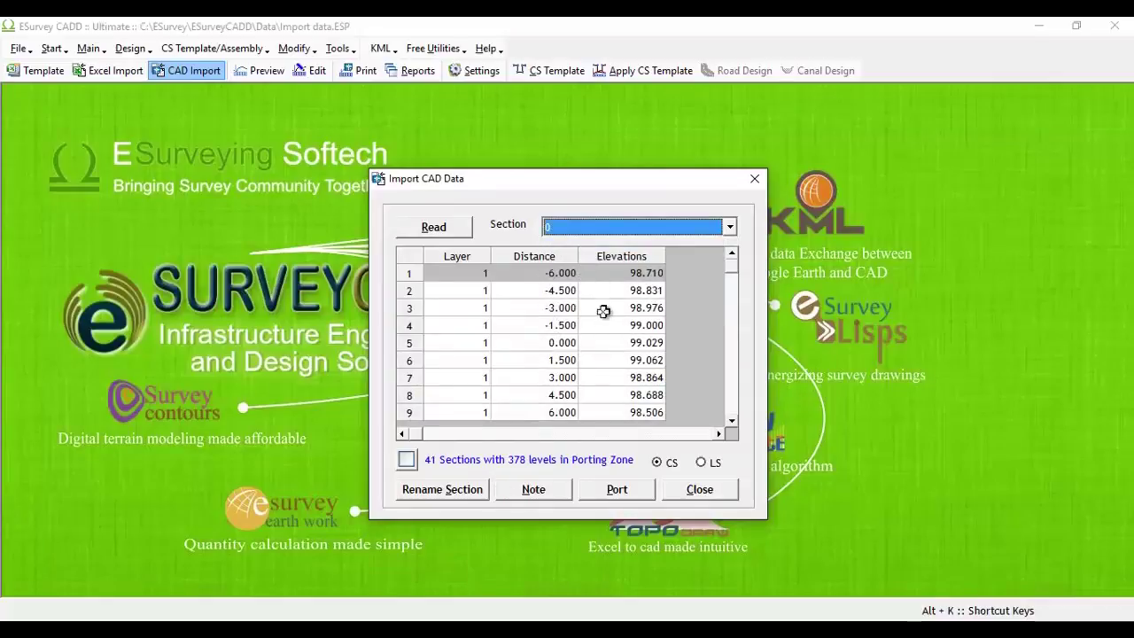
{"action": "left_click", "coordinate": [451, 492]}
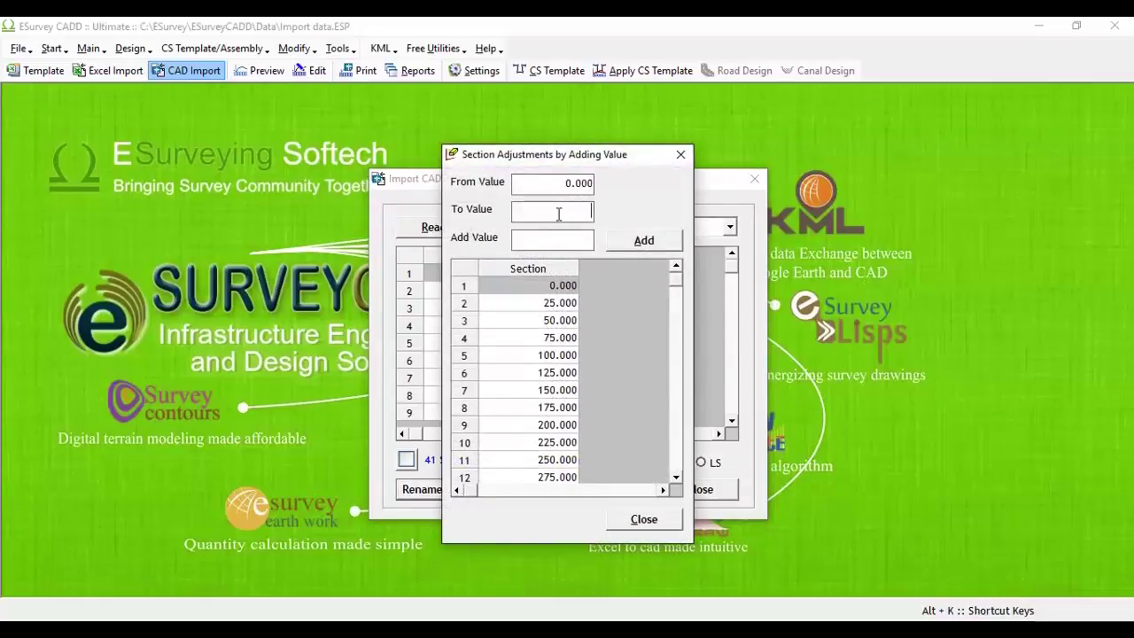
Add 10000 to sections 0 through 1000, then check the 10025.000 row
{"action": "type", "text": "10000"}
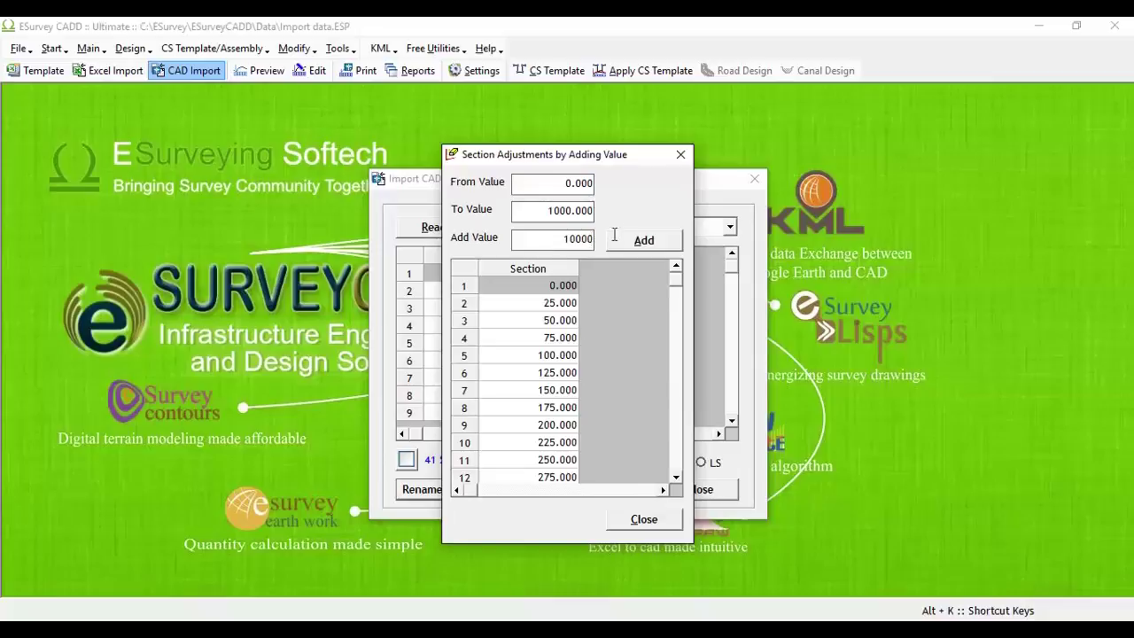
{"action": "left_click", "coordinate": [643, 242]}
{"action": "key", "text": "Return"}
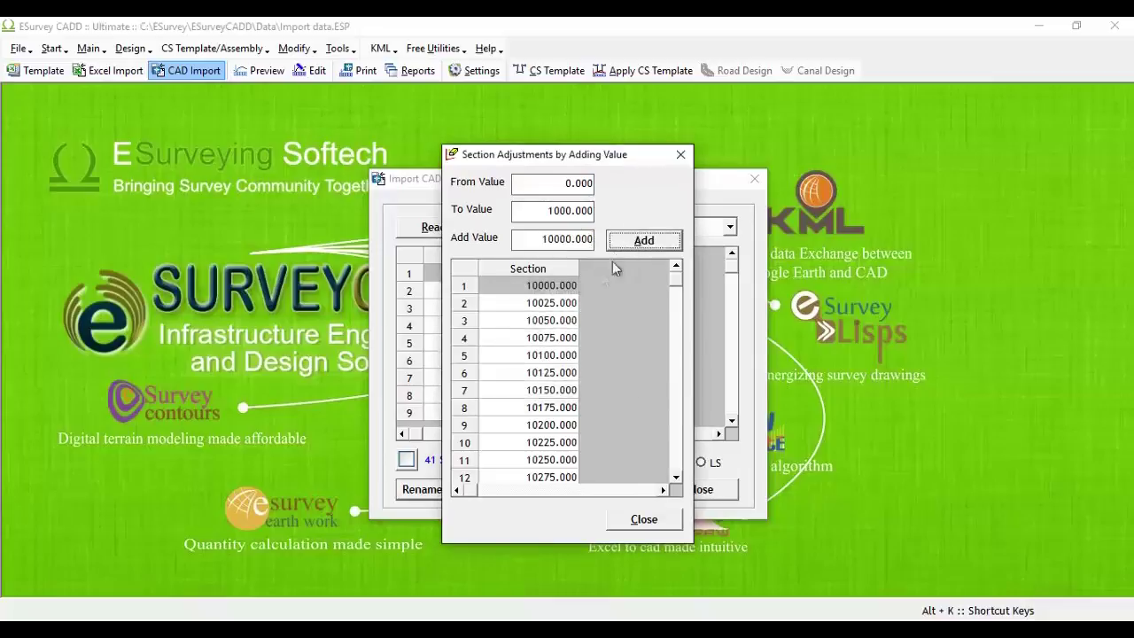
{"action": "left_click", "coordinate": [546, 302]}
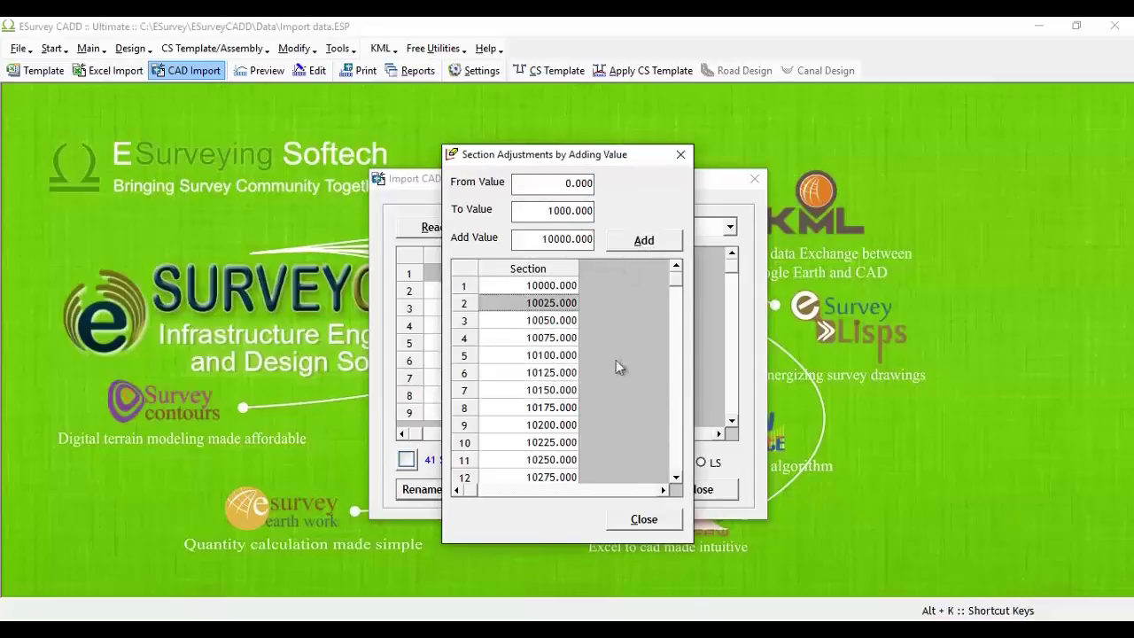
{"action": "left_click", "coordinate": [546, 285]}
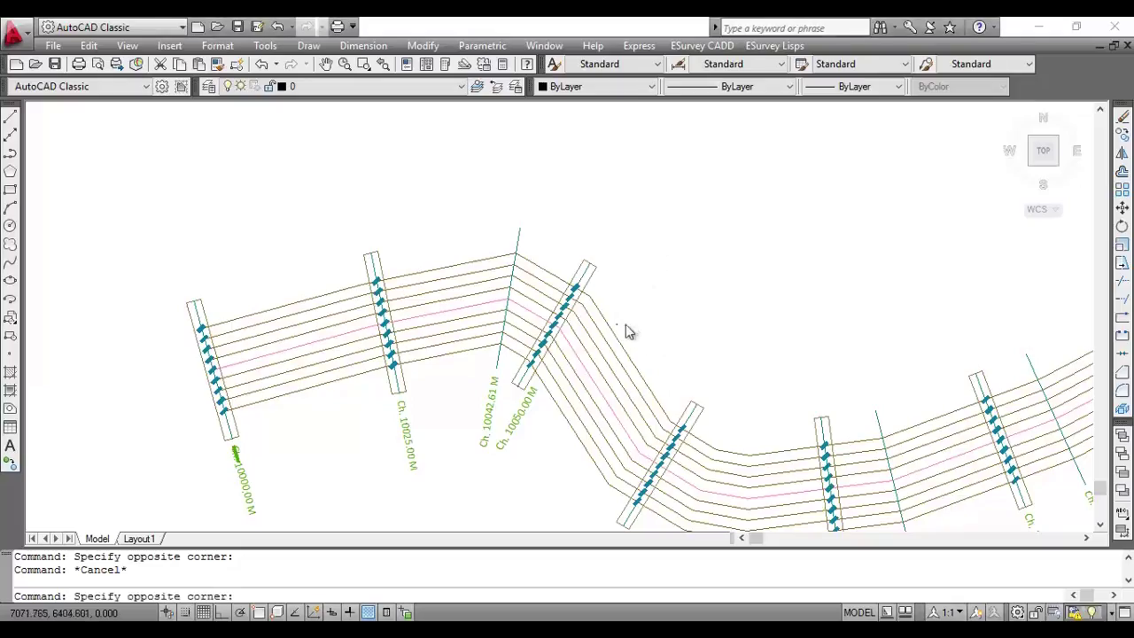
Zoom onto the Ch. 10042.61 M label and check chainages along the road through Ch. 10125.00 M
{"action": "left_click", "coordinate": [478, 345]}
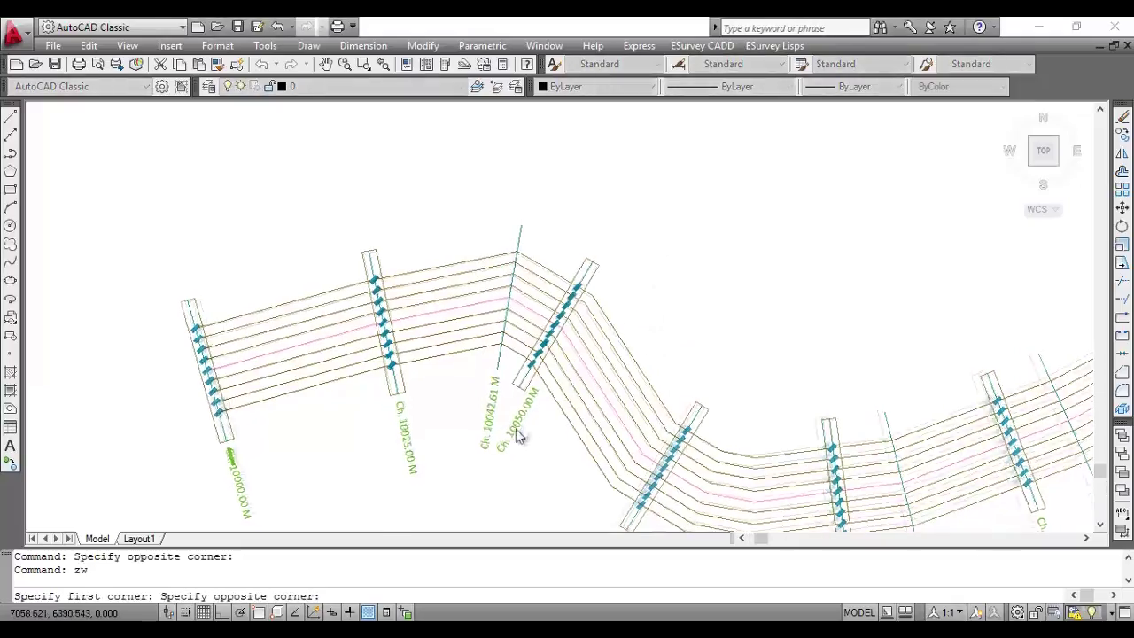
{"action": "left_click", "coordinate": [514, 435]}
{"action": "scroll", "coordinate": [561, 334], "scroll_direction": "down", "scroll_amount": 1}
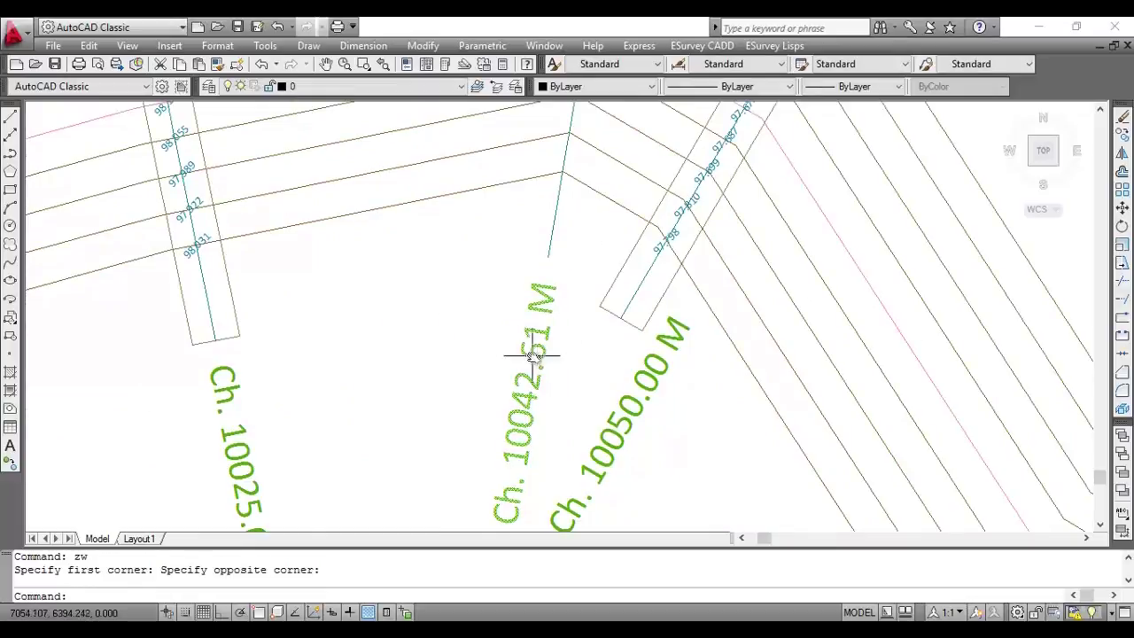
{"action": "scroll", "coordinate": [727, 380], "scroll_direction": "down", "scroll_amount": 3}
{"action": "scroll", "coordinate": [660, 482], "scroll_direction": "up", "scroll_amount": 5}
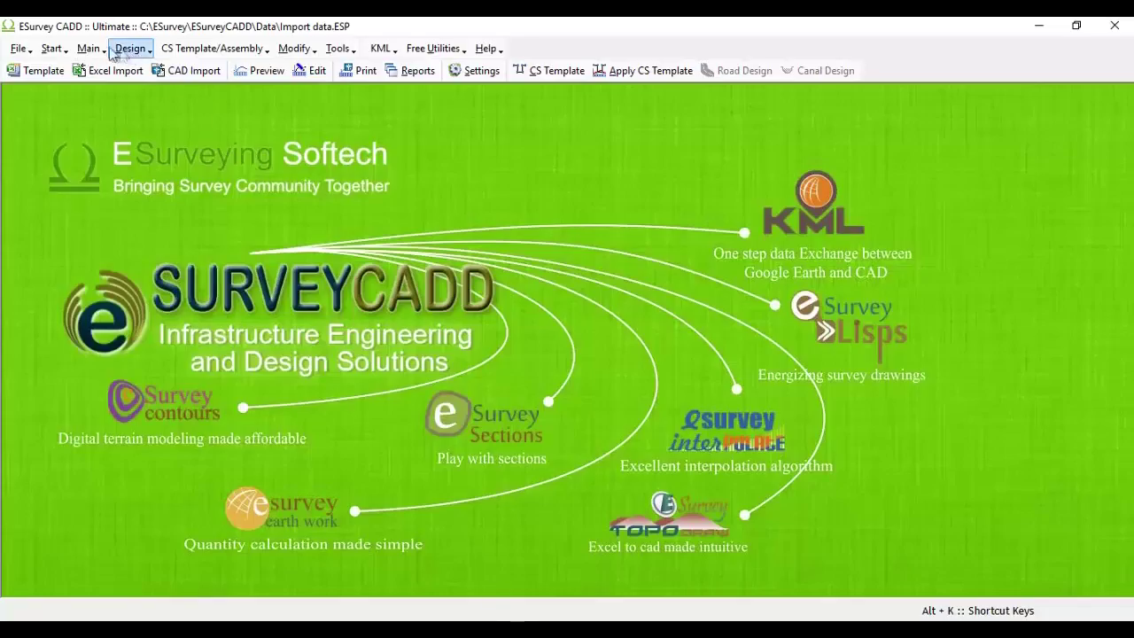
Open Edit CS Data and confirm section 0 heads the section list
{"action": "left_click", "coordinate": [96, 50]}
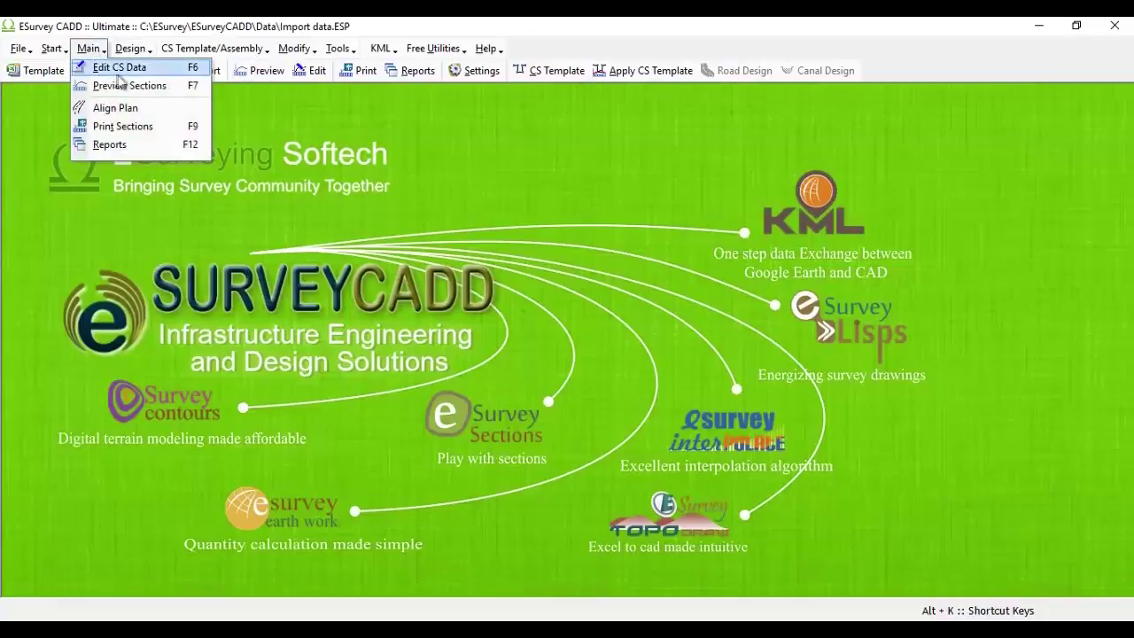
{"action": "left_click", "coordinate": [158, 70]}
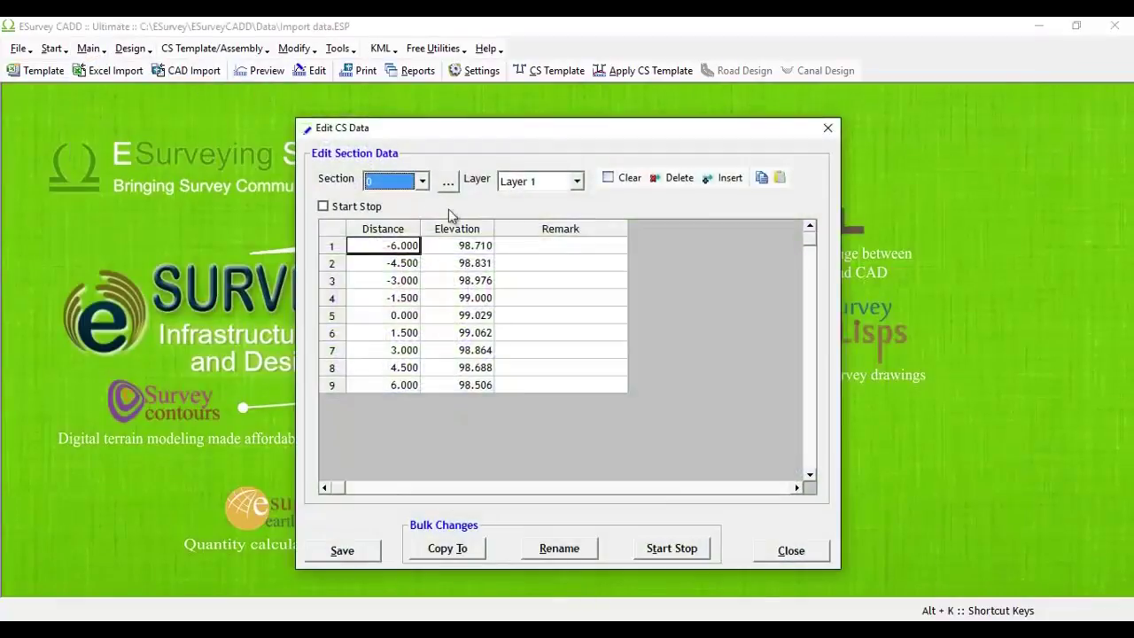
{"action": "left_click", "coordinate": [422, 182]}
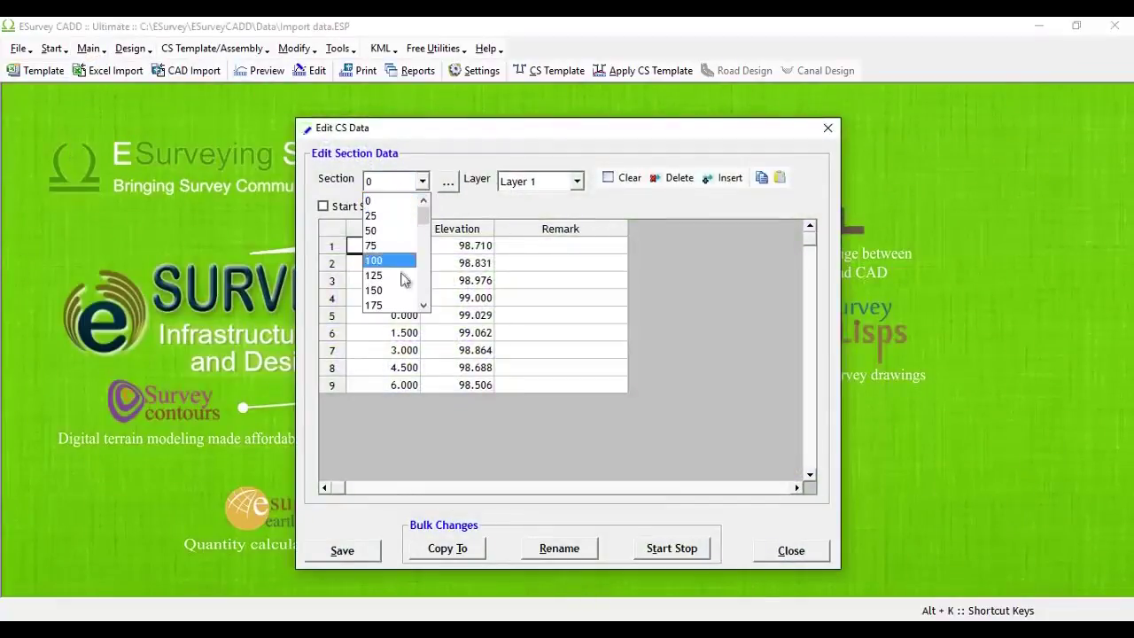
{"action": "left_click", "coordinate": [693, 295]}
Rename sections 0 through 1000 by adding 10000 to each
{"action": "left_click", "coordinate": [556, 546]}
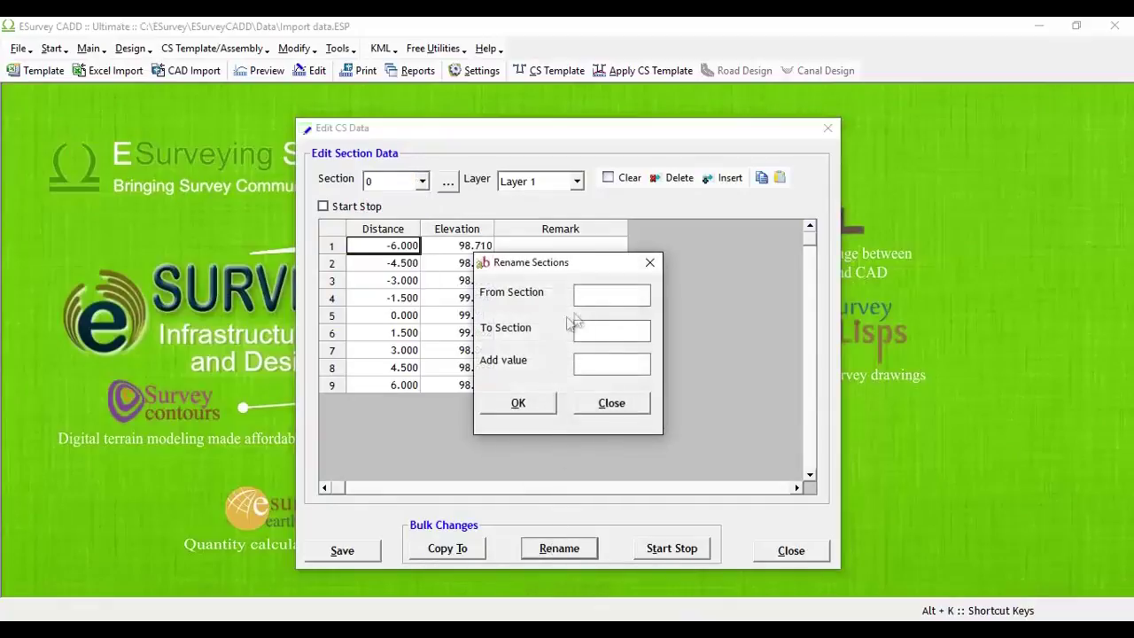
{"action": "left_click", "coordinate": [602, 295]}
{"action": "type", "text": "1000"}
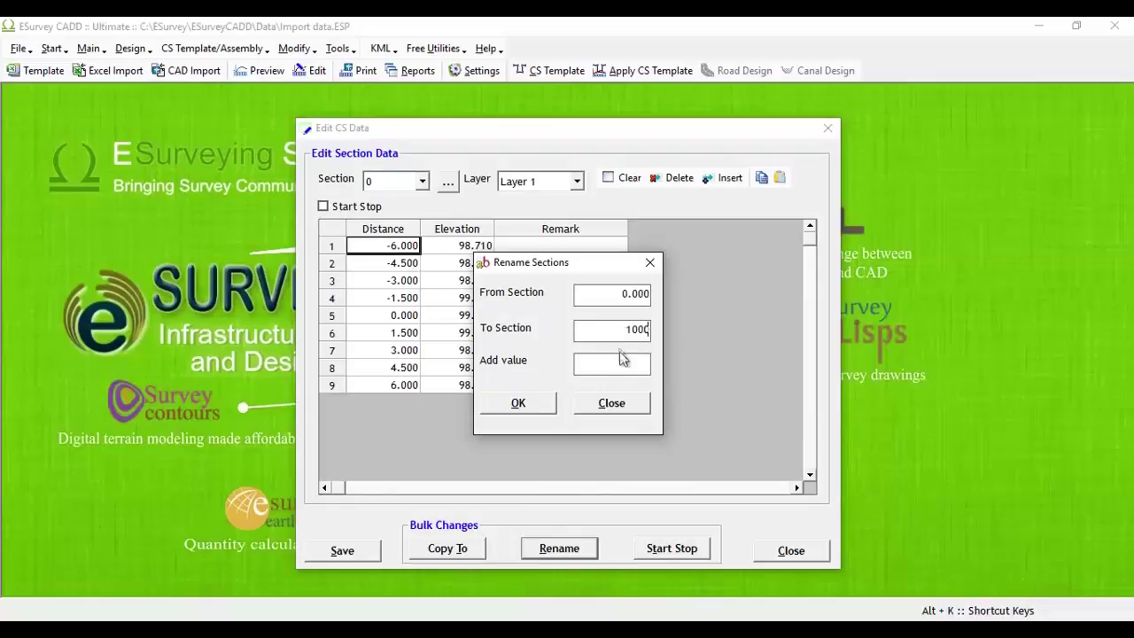
{"action": "left_click", "coordinate": [622, 359]}
{"action": "left_click", "coordinate": [536, 406]}
{"action": "left_click", "coordinate": [556, 384]}
Preview the cross-sections to confirm they now run from 10000 to 11000
{"action": "left_click", "coordinate": [793, 551]}
{"action": "left_click", "coordinate": [260, 70]}
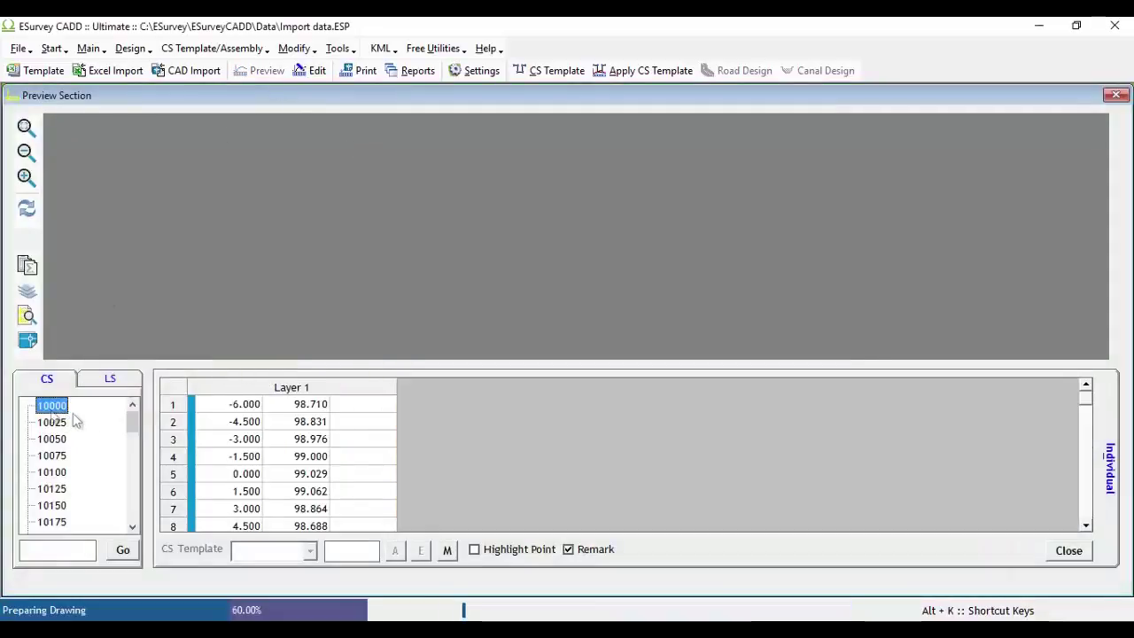
{"action": "left_click_drag", "start_coordinate": [132, 423], "coordinate": [132, 522]}
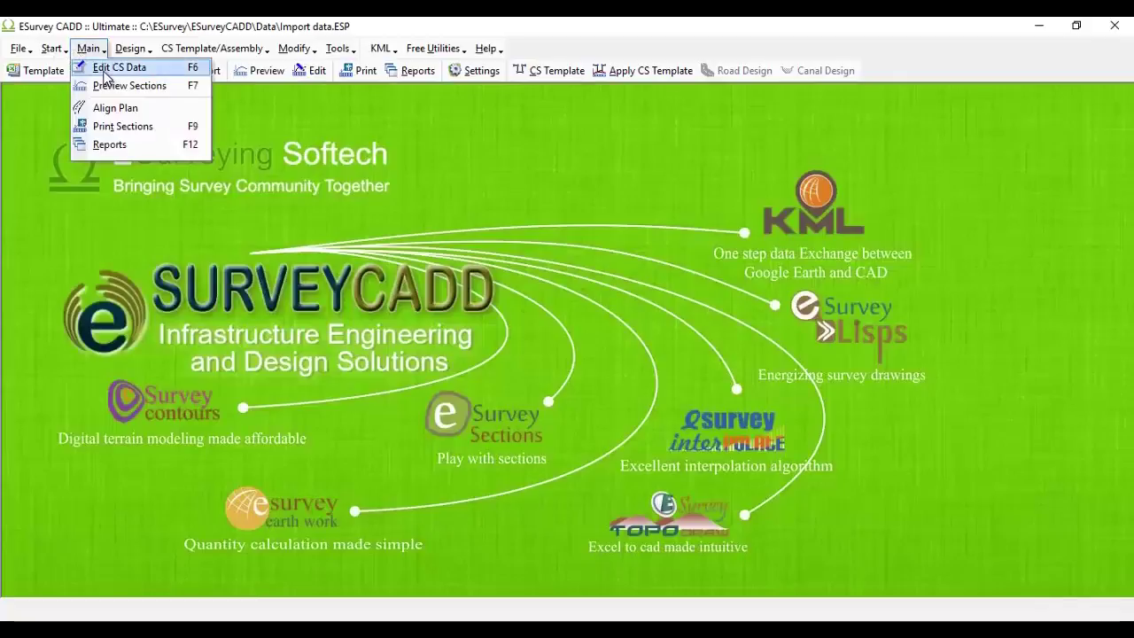
Change the chainage of section 10000 to 10010 in the cross-section data editor
{"action": "left_click", "coordinate": [106, 69]}
{"action": "left_click", "coordinate": [447, 184]}
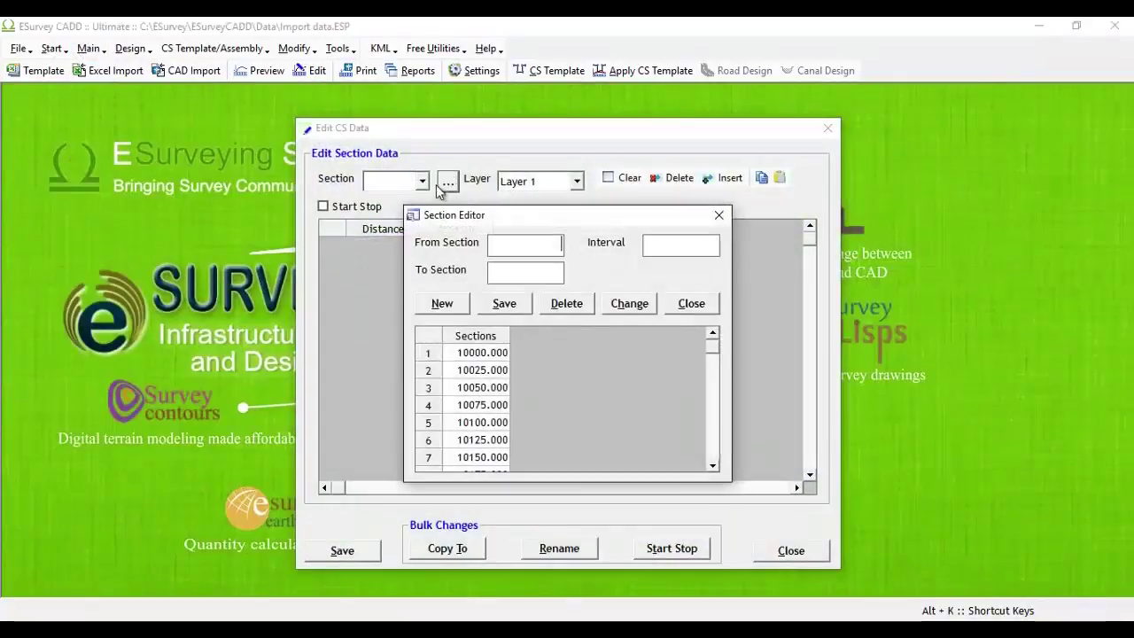
{"action": "left_click", "coordinate": [491, 352]}
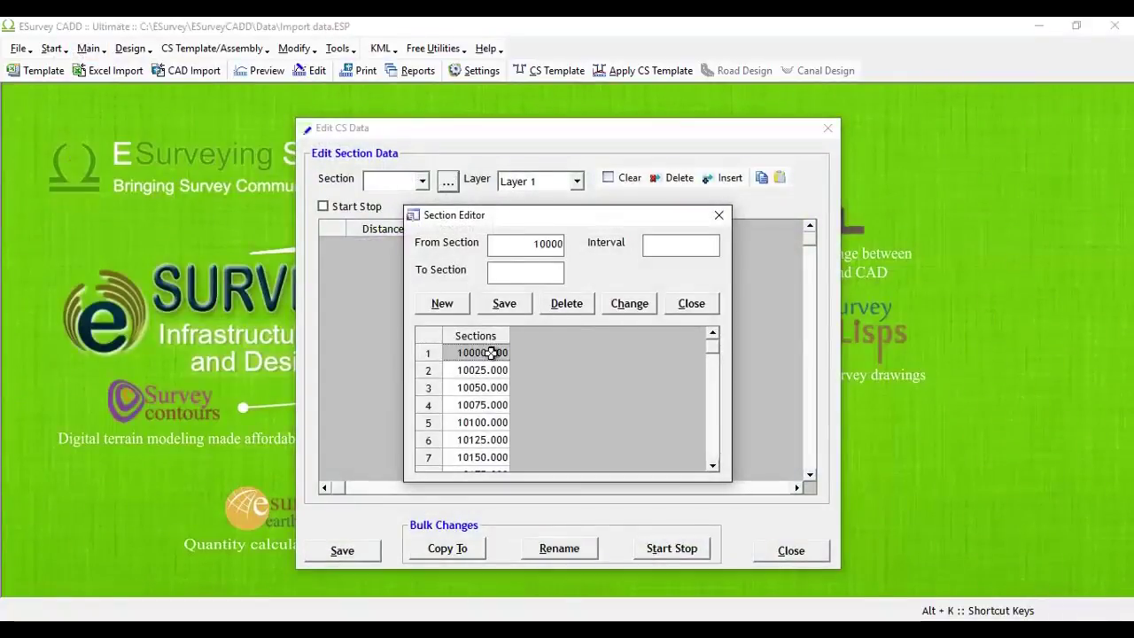
{"action": "left_click", "coordinate": [617, 308]}
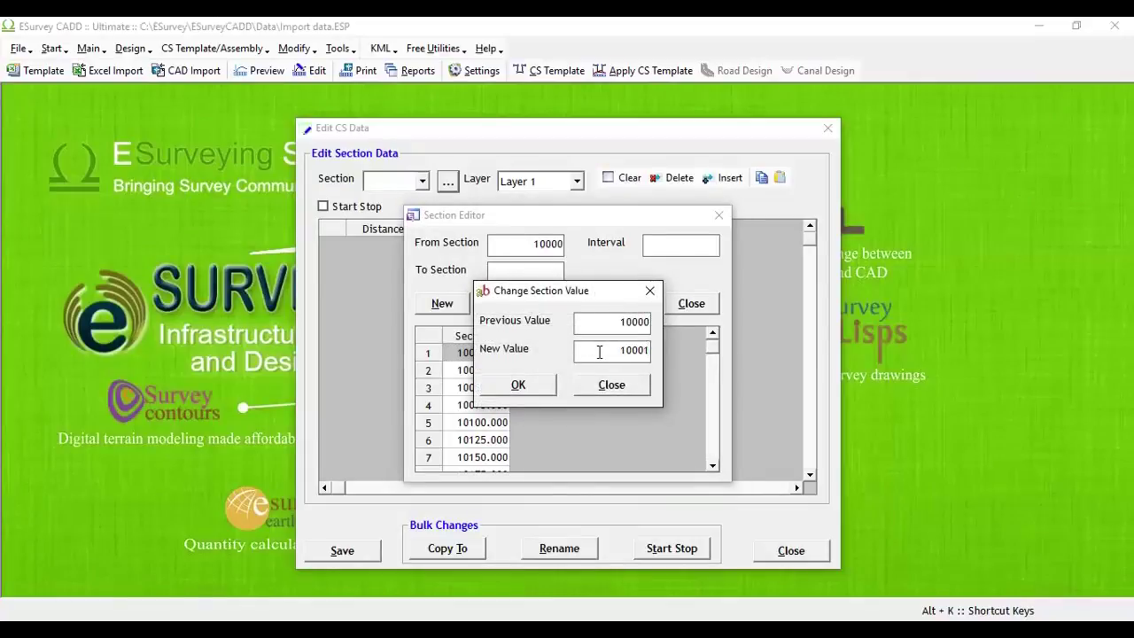
{"action": "key", "text": "BackSpace"}
{"action": "left_click", "coordinate": [518, 384]}
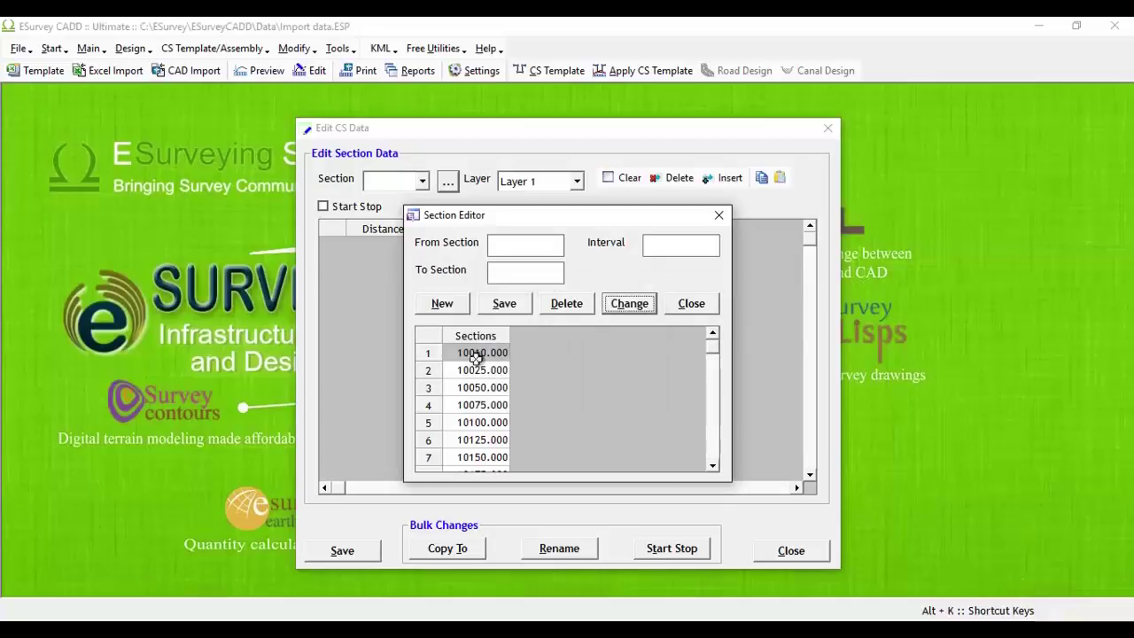
Preview cross-section 10010 to confirm the new chainage
{"action": "left_click", "coordinate": [691, 304]}
{"action": "left_click", "coordinate": [791, 550]}
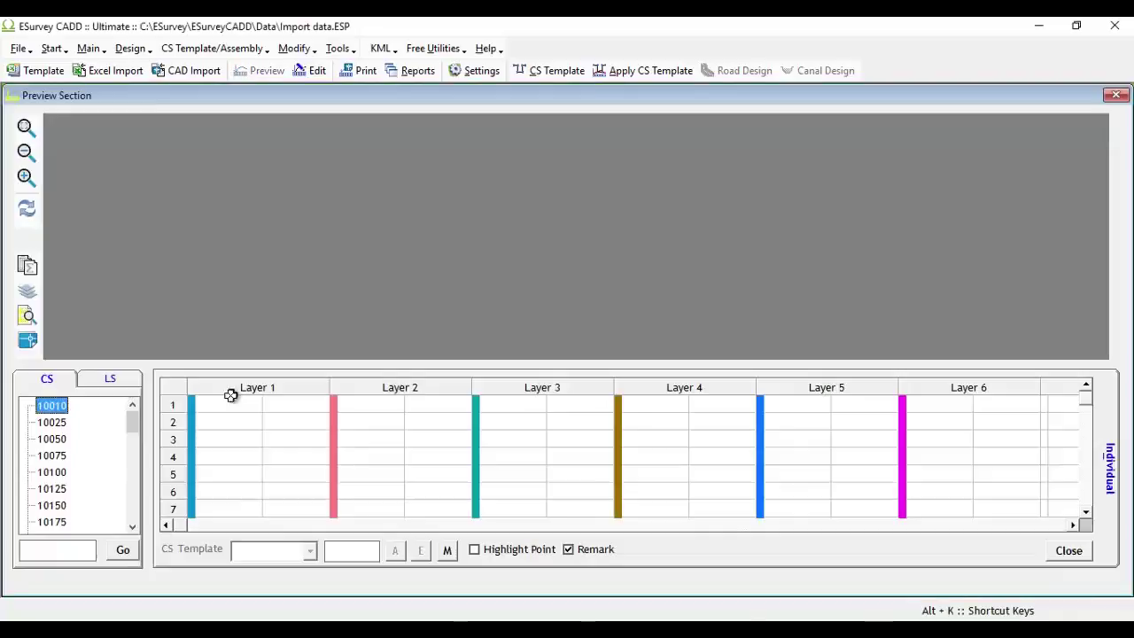
{"action": "left_click", "coordinate": [49, 409]}
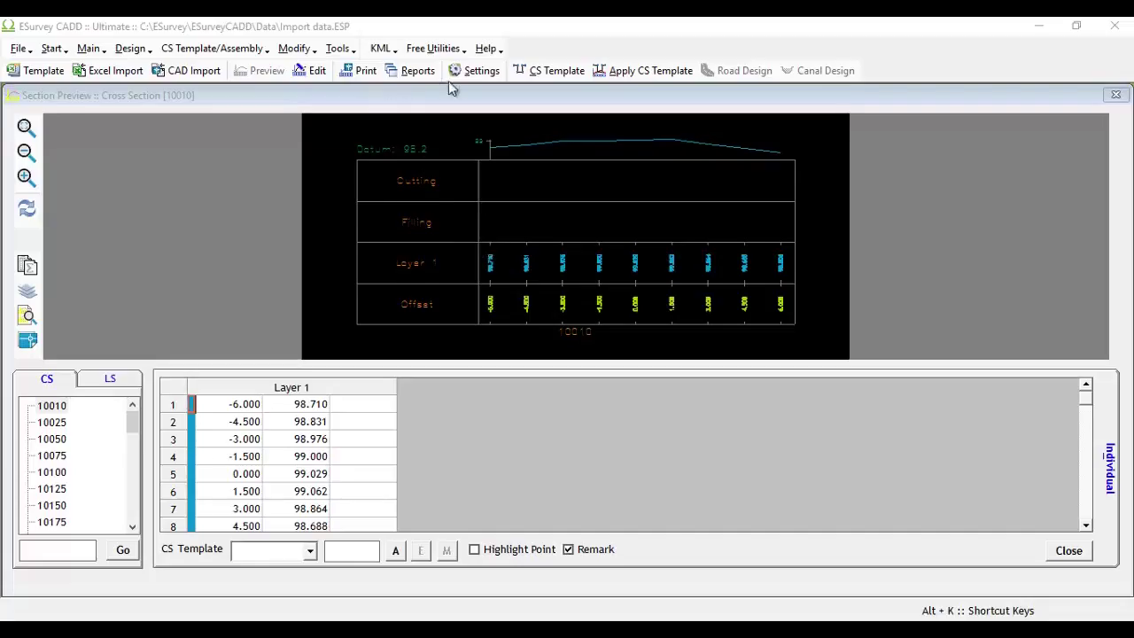
{"action": "left_click", "coordinate": [475, 76]}
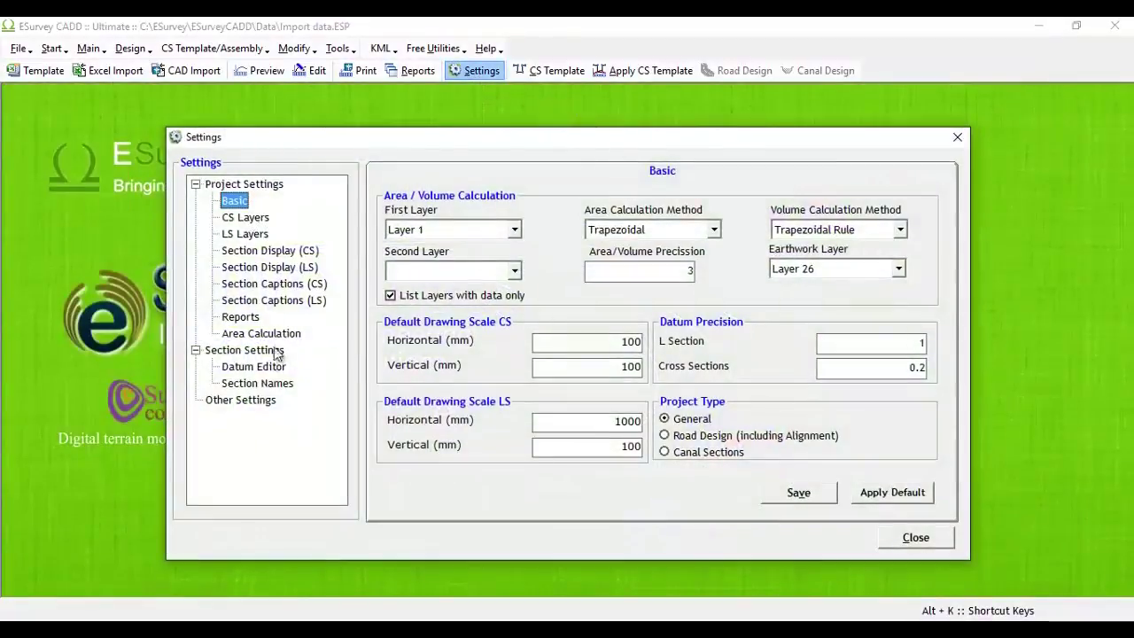
Enter the custom name 10000 for section 10010 in the Section Names table
{"action": "left_click", "coordinate": [266, 382]}
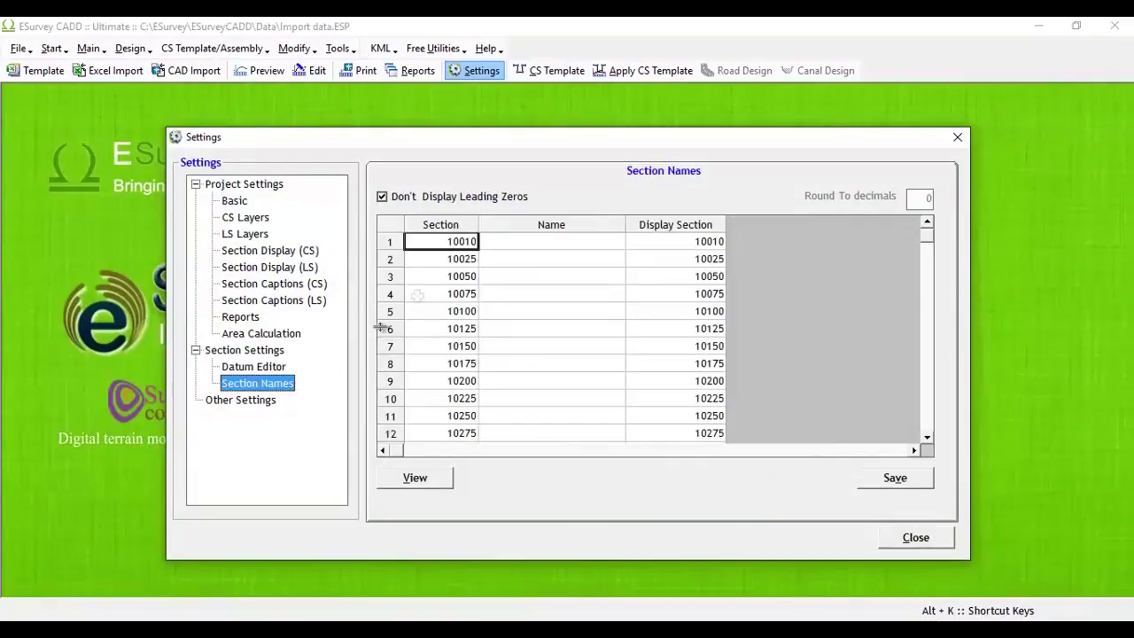
{"action": "left_click", "coordinate": [460, 232]}
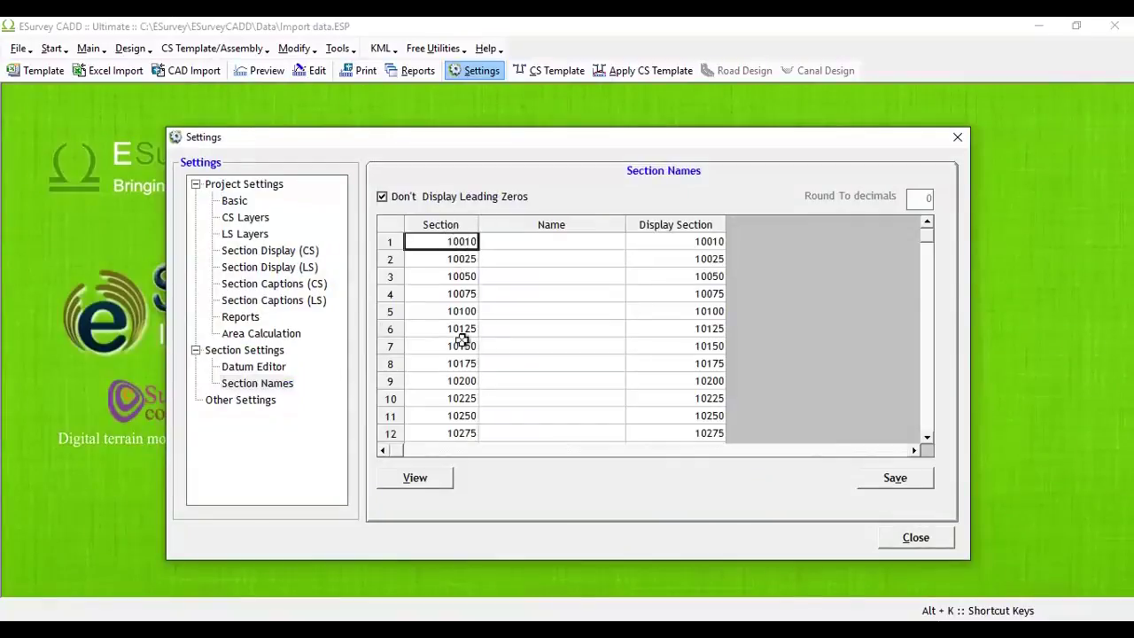
{"action": "left_click", "coordinate": [550, 237]}
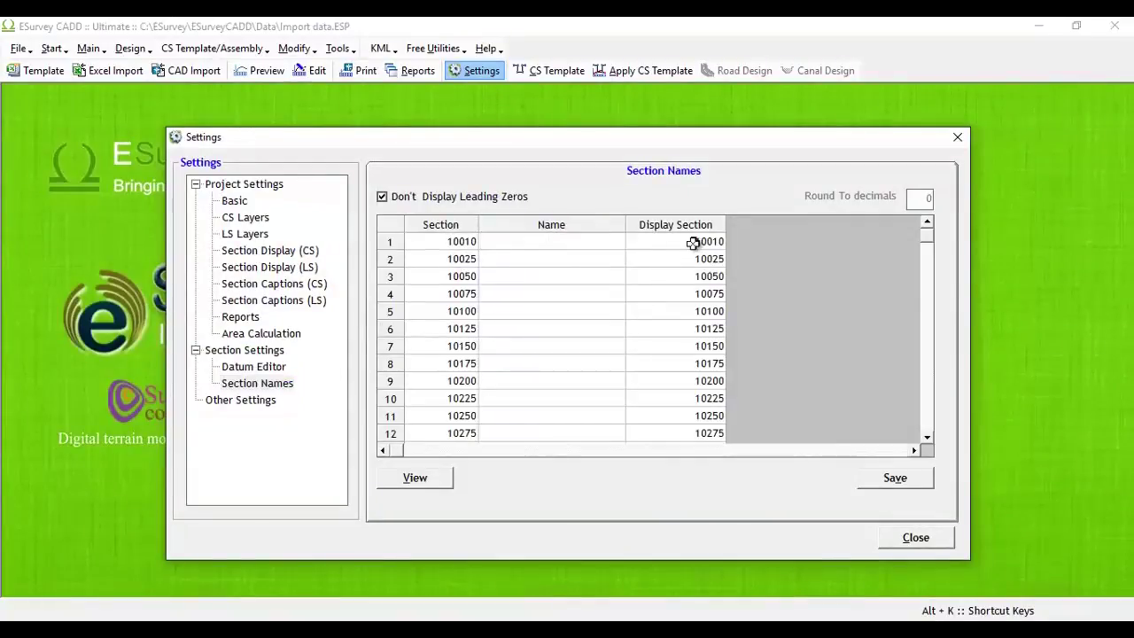
{"action": "type", "text": "10000"}
{"action": "key", "text": "Return"}
{"action": "left_click", "coordinate": [531, 277]}
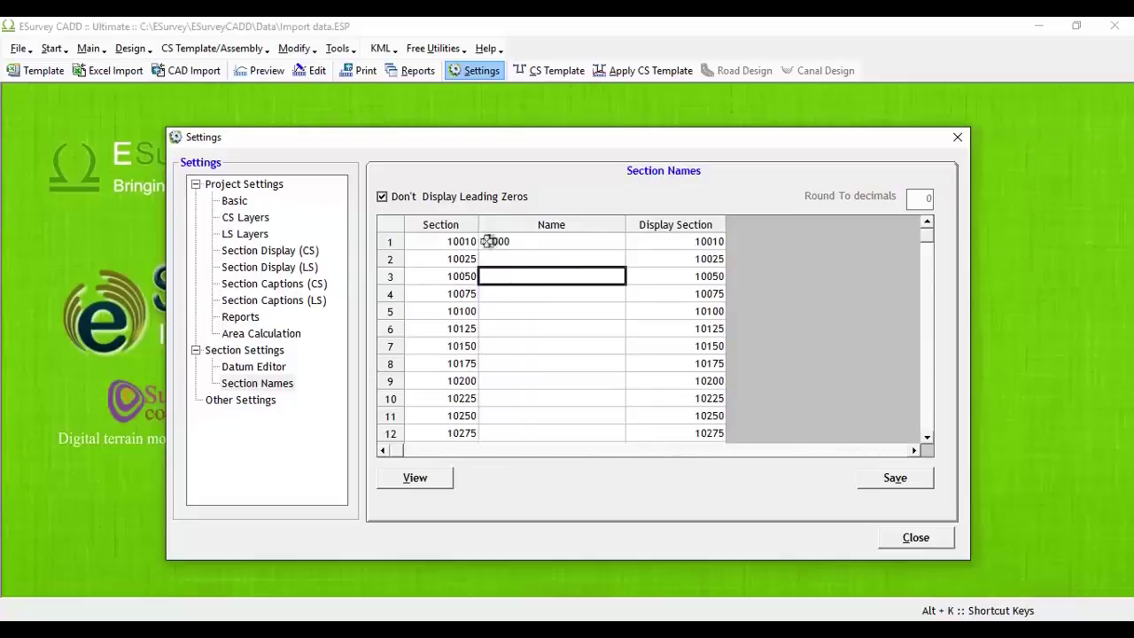
Save the section names and close Settings back to the preview
{"action": "left_click", "coordinate": [904, 478]}
{"action": "left_click", "coordinate": [588, 374]}
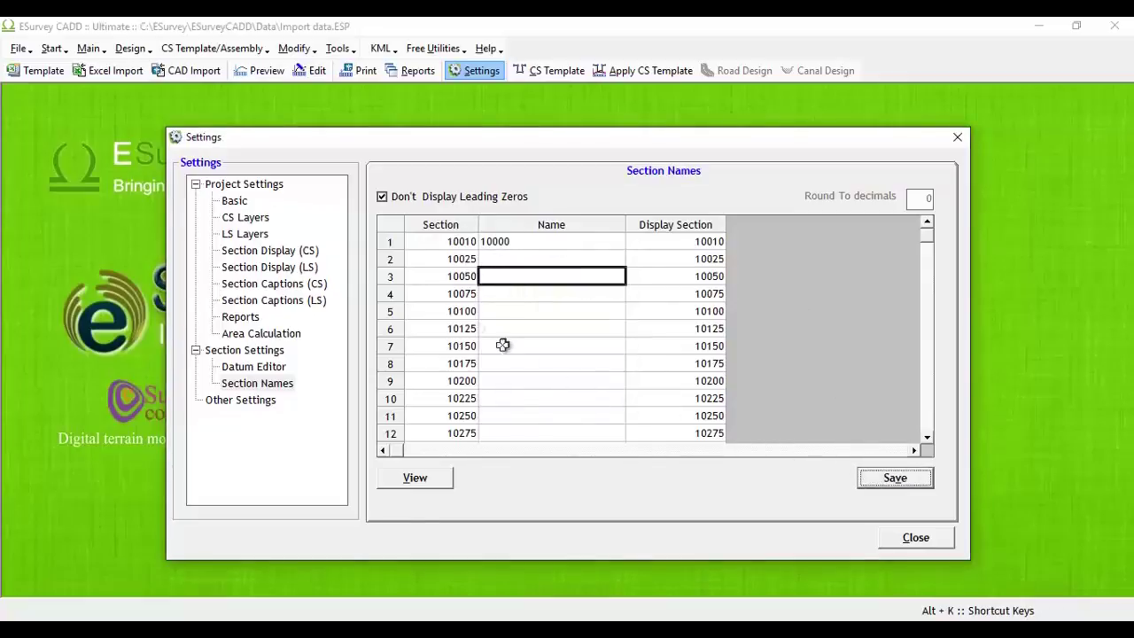
{"action": "left_click", "coordinate": [453, 242]}
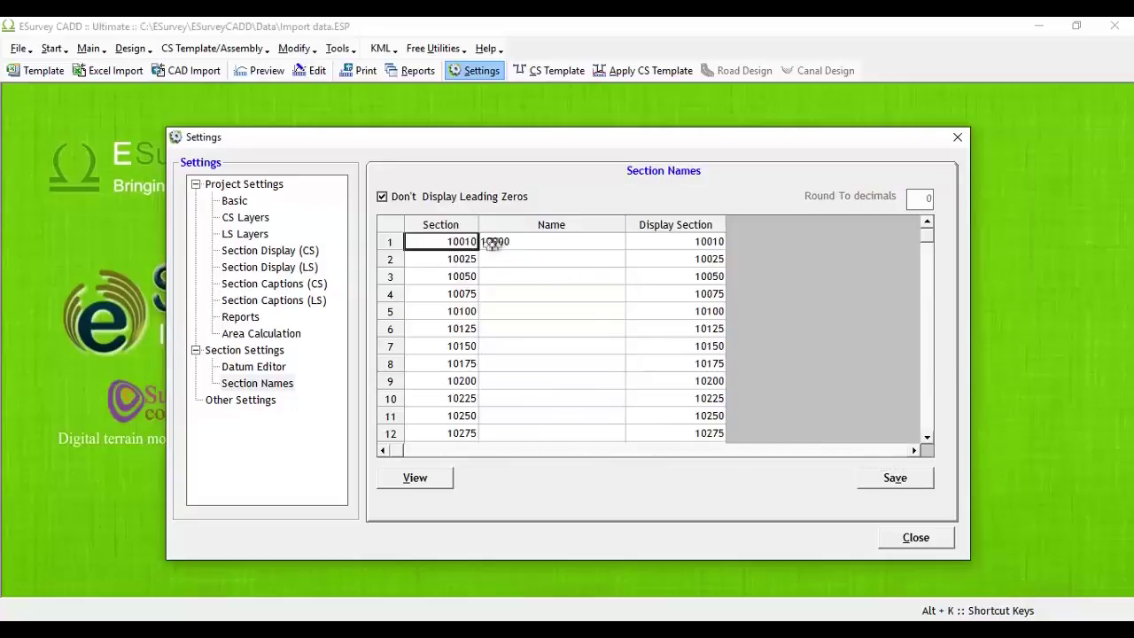
{"action": "left_click", "coordinate": [908, 535]}
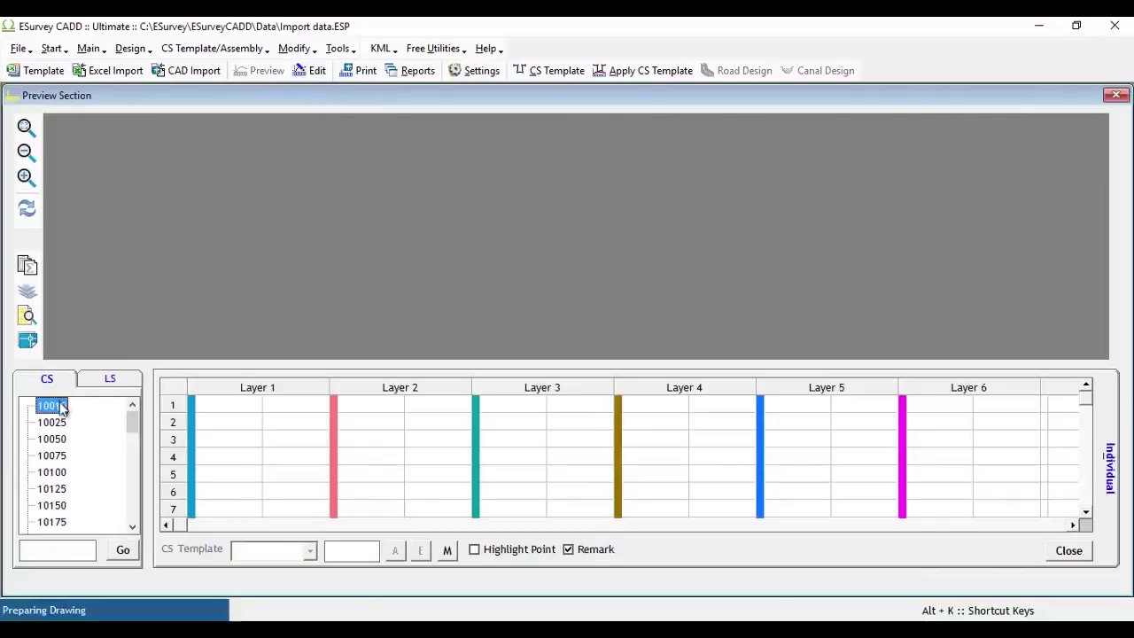
Display section 10010 and zoom onto its footer to verify it reads 10000
{"action": "left_click", "coordinate": [55, 407]}
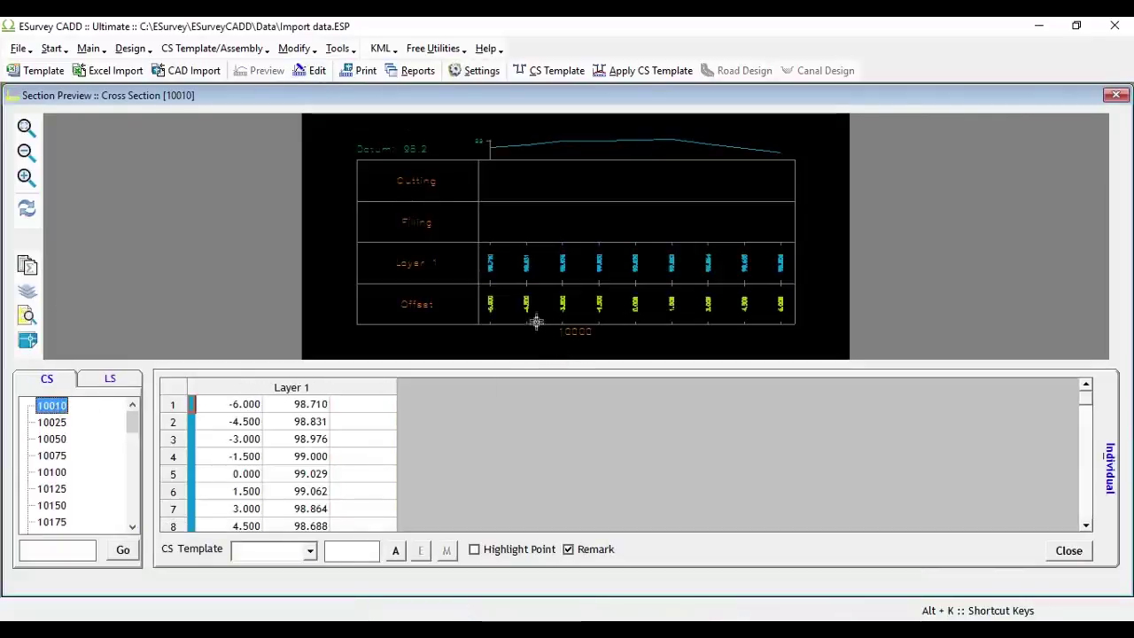
{"action": "left_click_drag", "start_coordinate": [537, 317], "coordinate": [620, 343]}
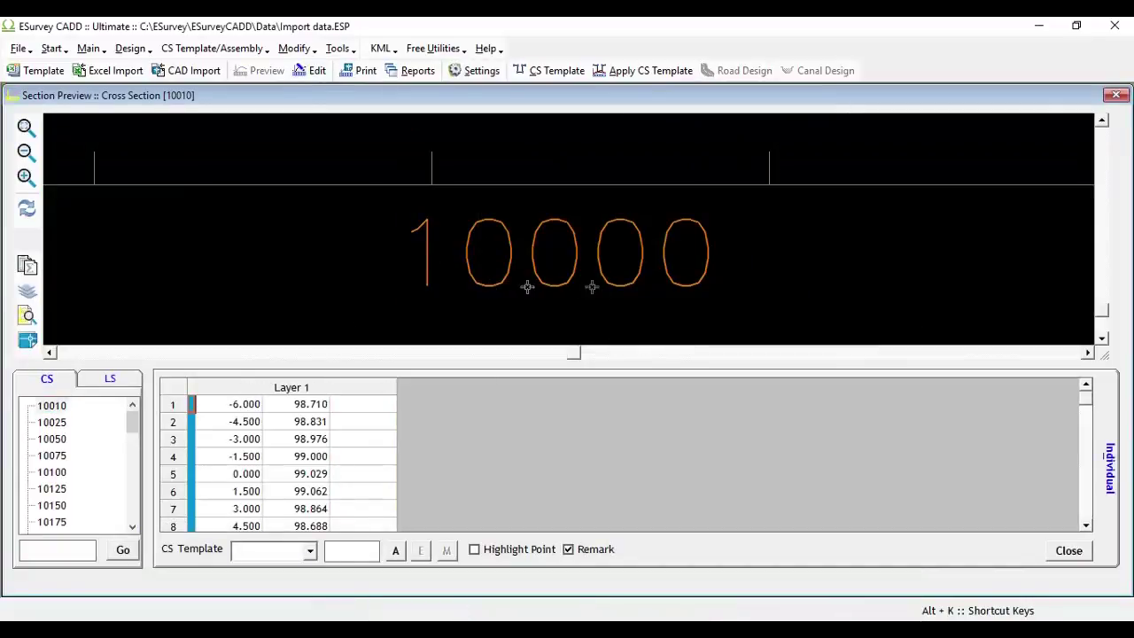
{"action": "left_click", "coordinate": [26, 127]}
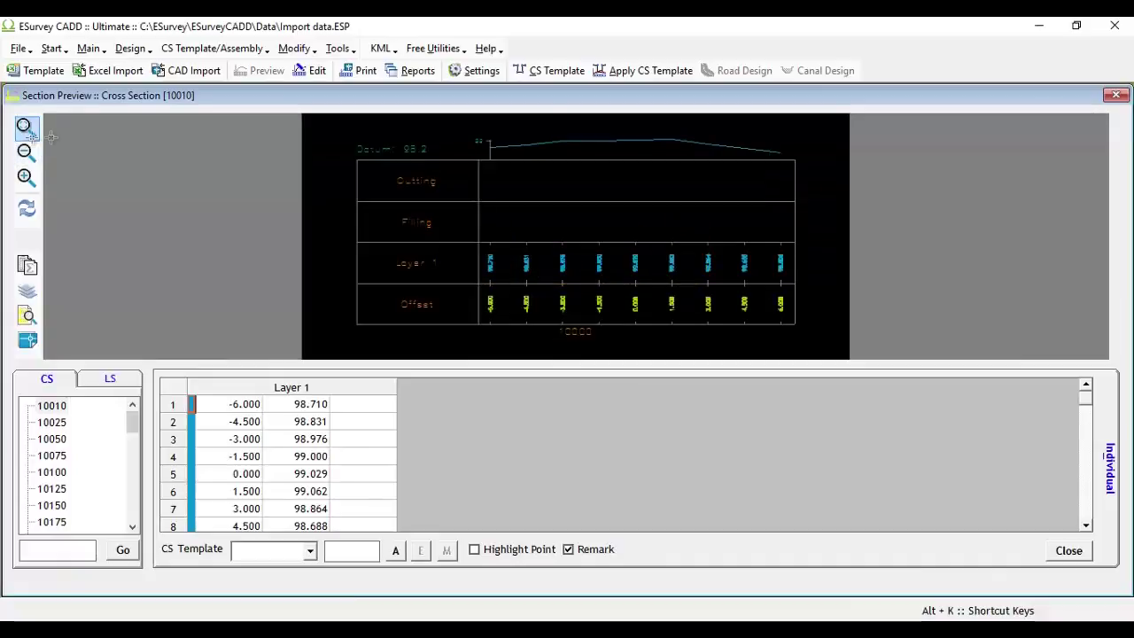